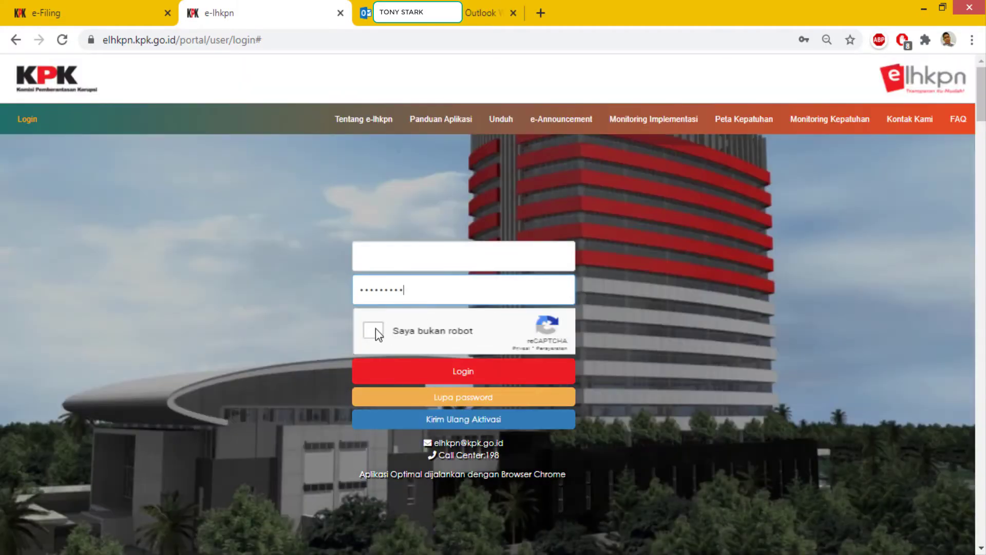
# - Complete the robot check, log in to the e-LHKPN portal and dismiss the latest announcement
pyautogui.click(375, 328)
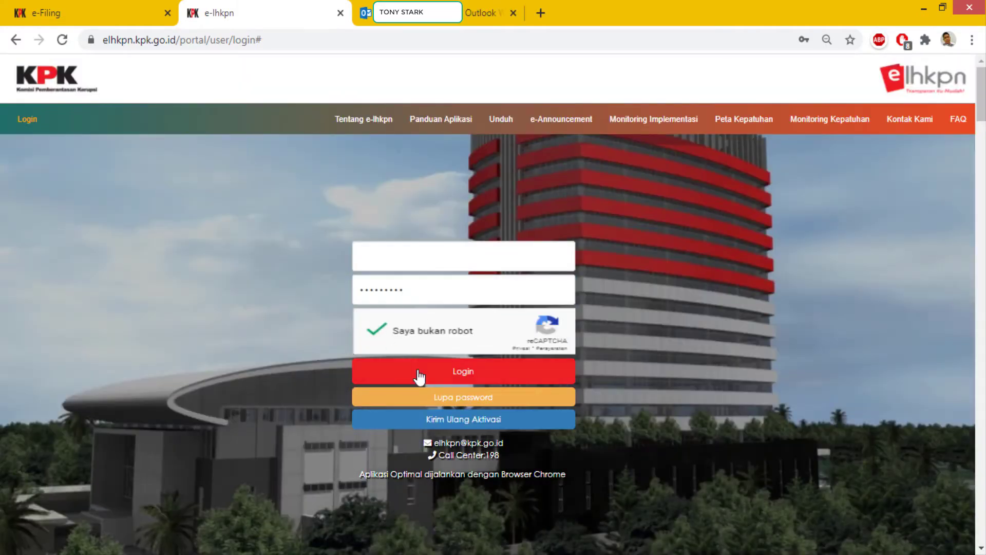
pyautogui.click(444, 379)
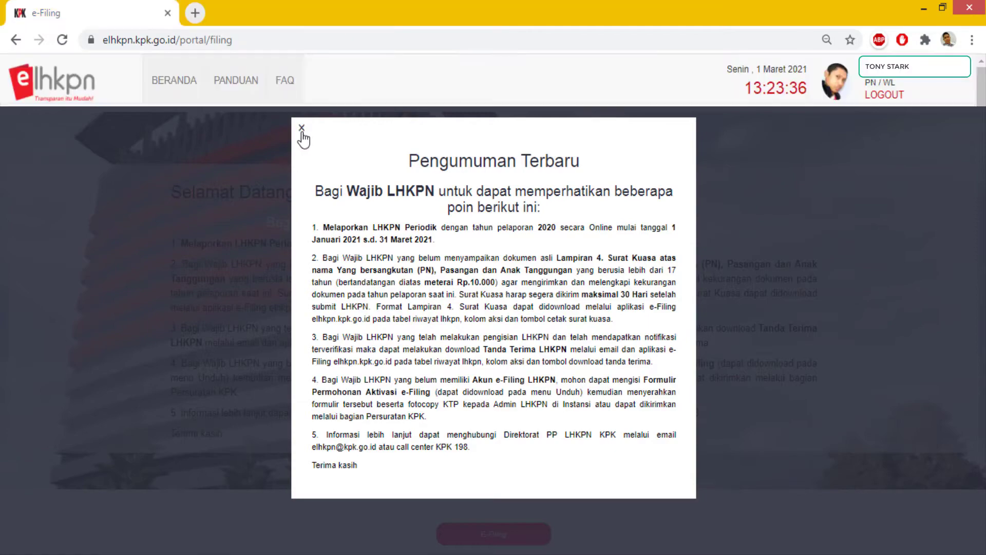
pyautogui.click(302, 129)
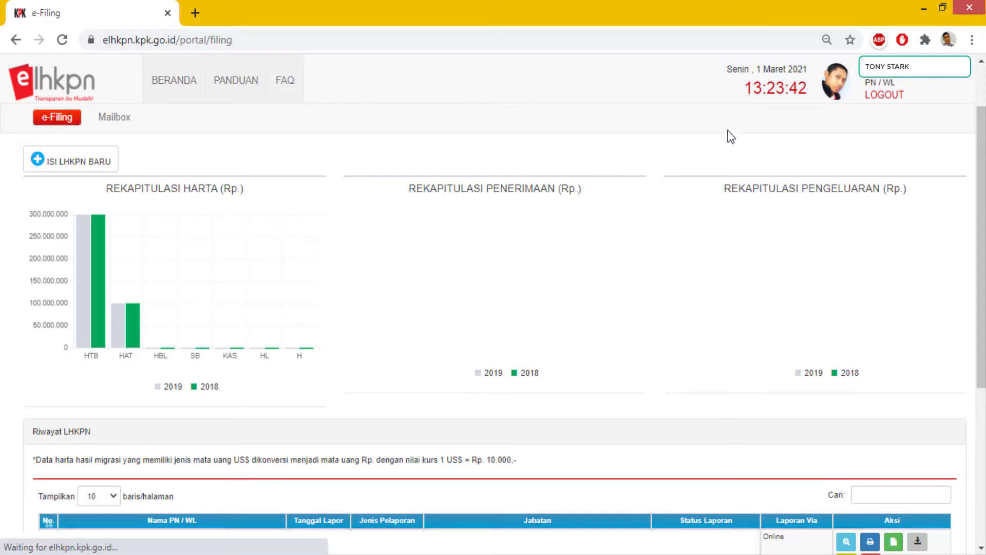
# - Create a new LHKPN report of type Periodik for reporting year 2020 and continue to its entry form
pyautogui.click(69, 161)
pyautogui.scroll(-5, 287, 289)
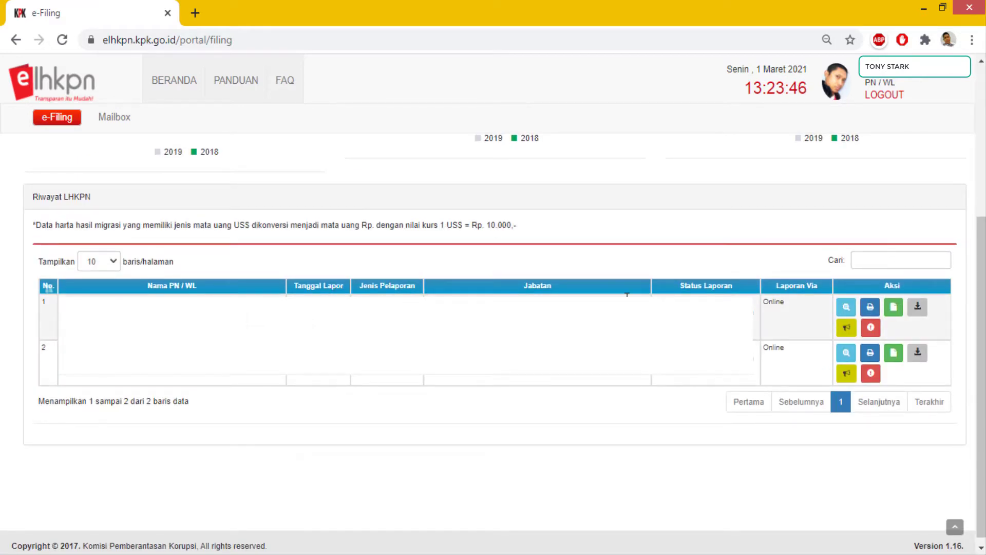
pyautogui.scroll(5, 218, 201)
pyautogui.click(62, 163)
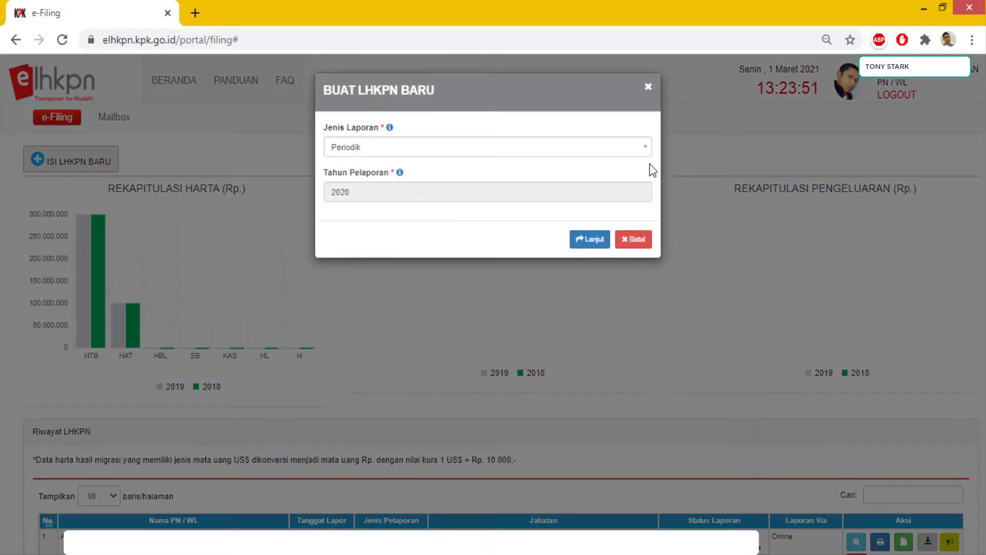
pyautogui.click(645, 147)
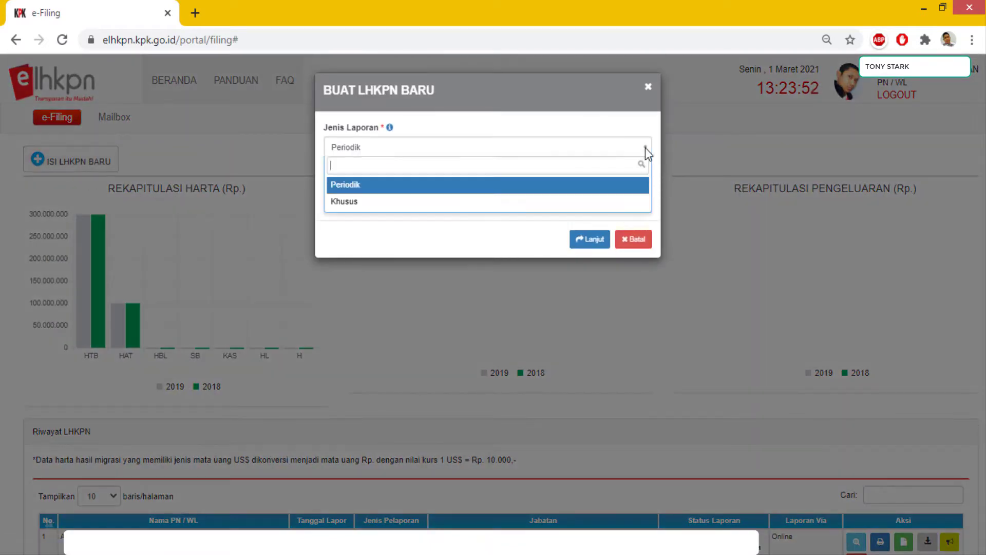
pyautogui.click(629, 187)
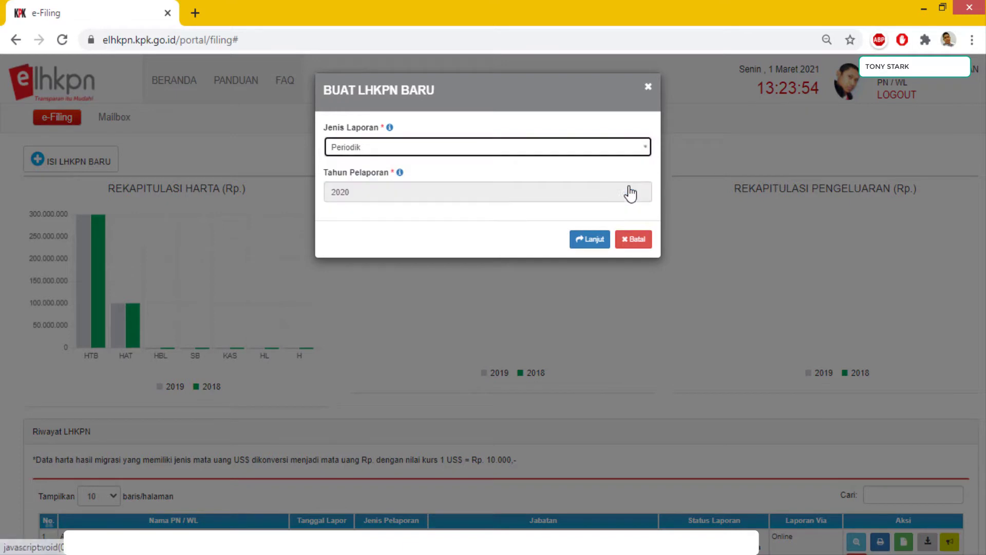
pyautogui.click(596, 242)
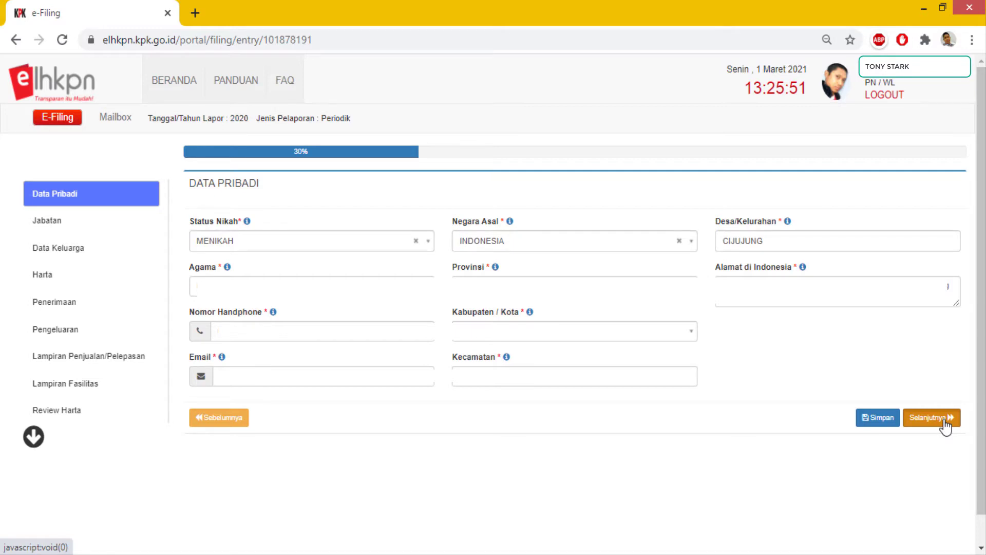
# - Save the Data Pribadi section, dismiss its save confirmation and proceed through Jabatan to Data Keluarga
pyautogui.click(931, 417)
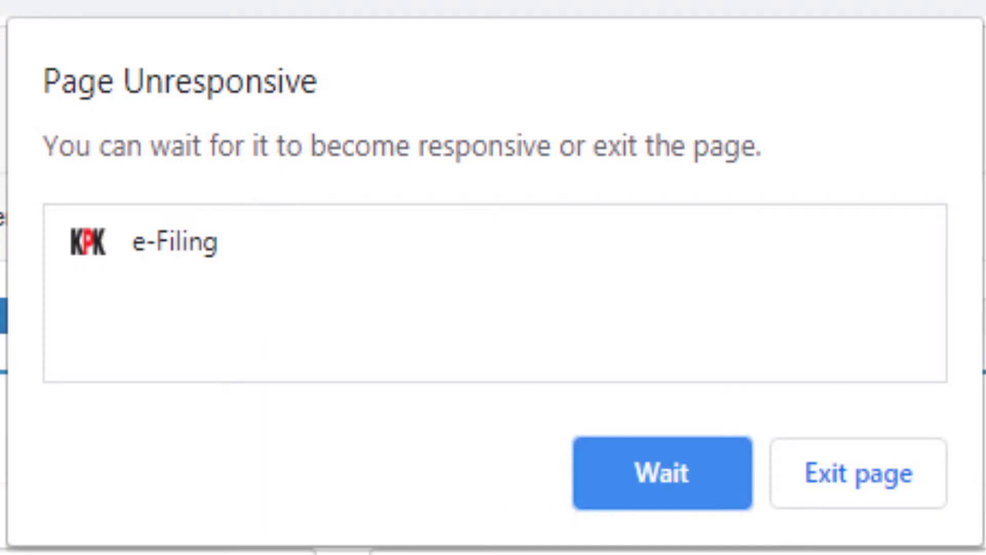
pyautogui.click(708, 502)
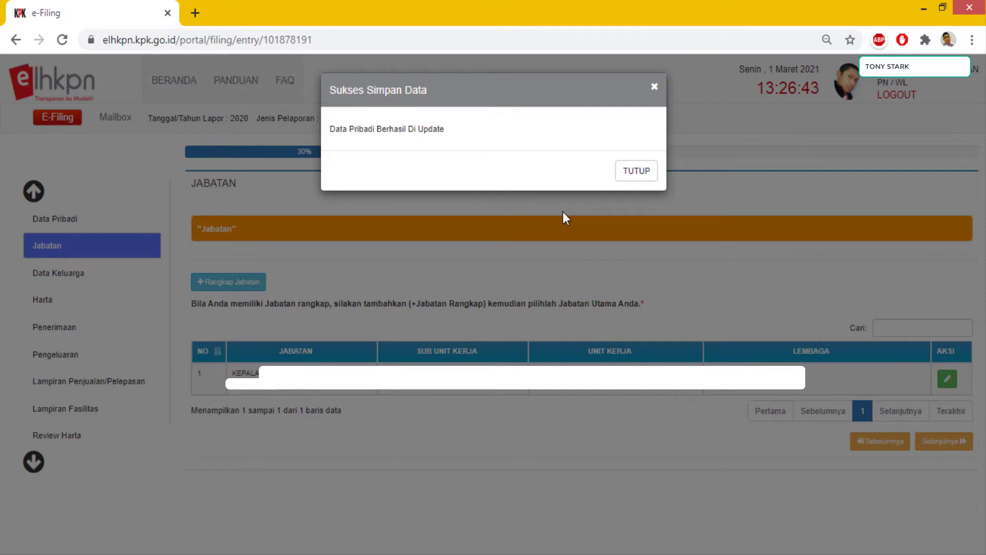
pyautogui.click(630, 174)
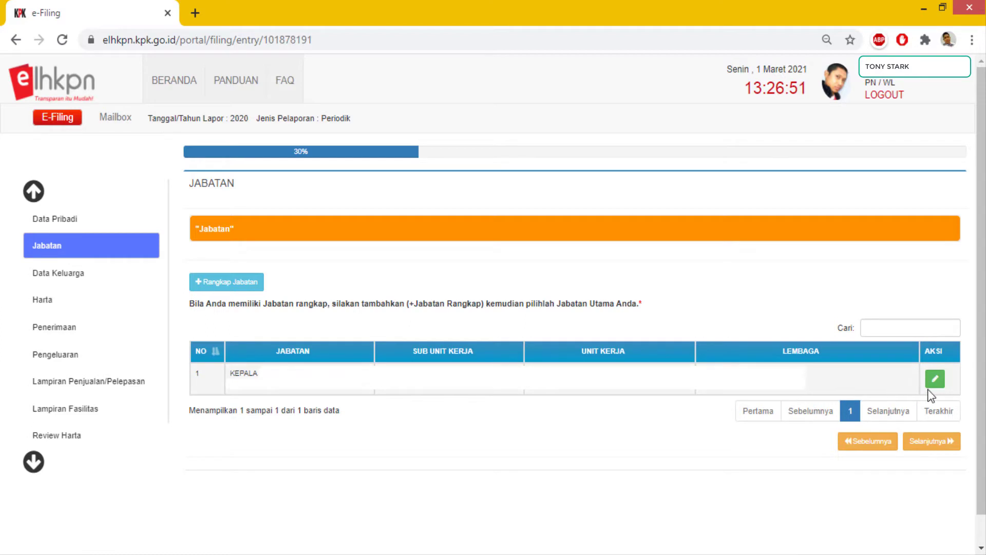
pyautogui.click(931, 442)
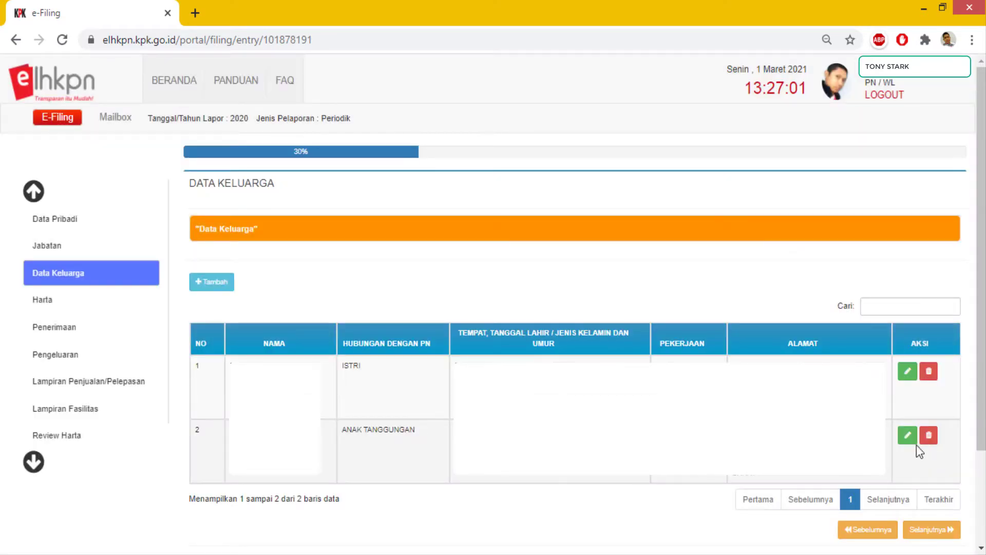
# - Start a new family member entry in Data Keluarga and fill in the member's name
pyautogui.click(215, 289)
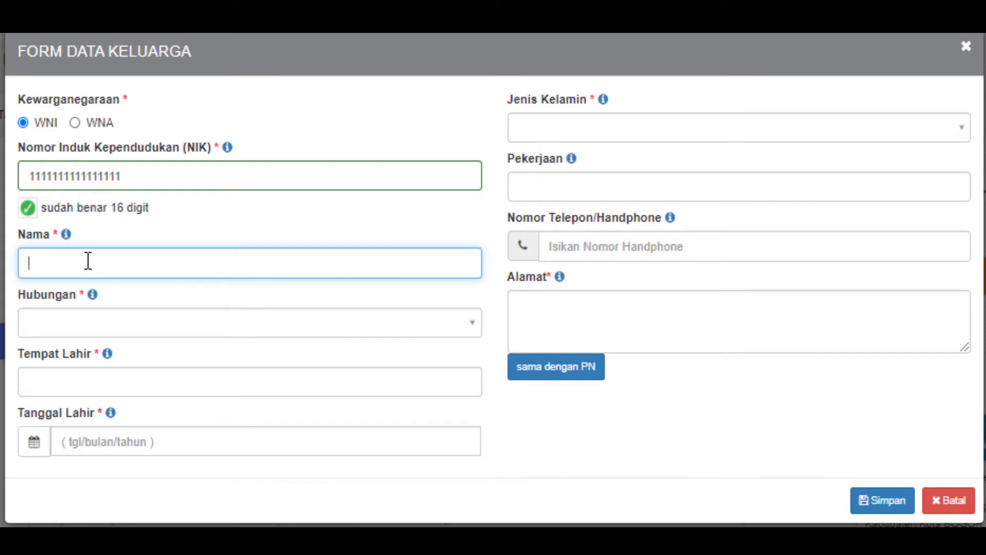
pyautogui.write('S')
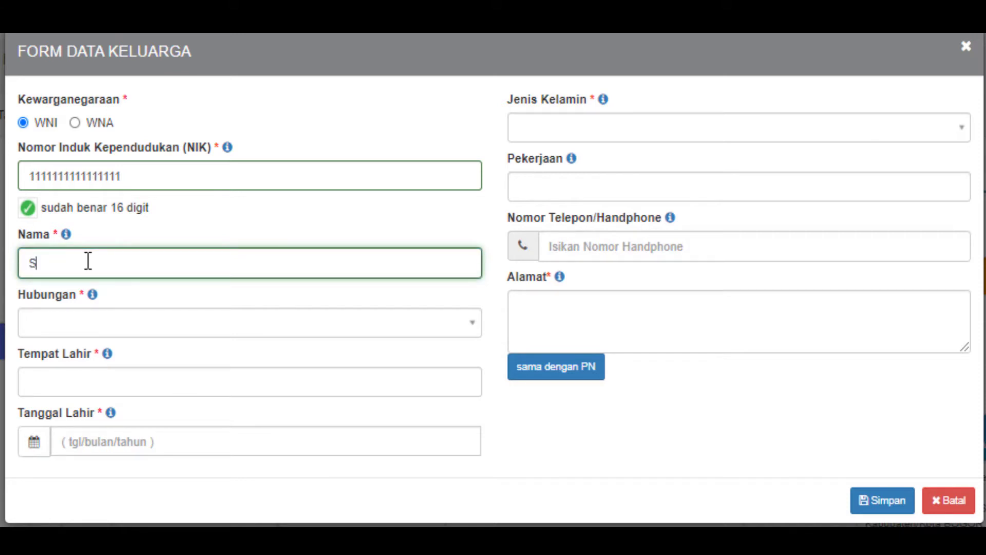
pyautogui.write('a')
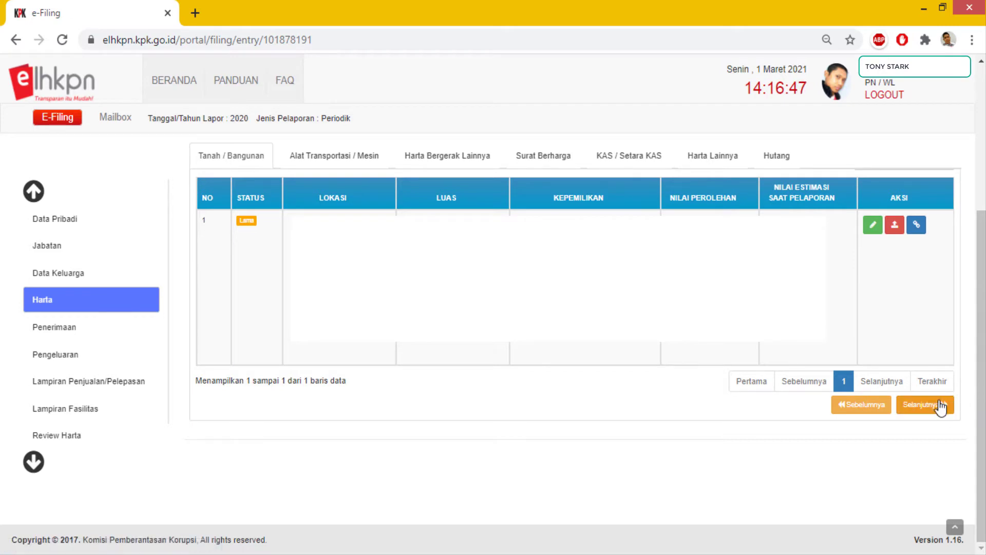
# - Advance through the Harta categories from Tanah / Bangunan to Hutang and proceed to the Penerimaan section
pyautogui.click(940, 407)
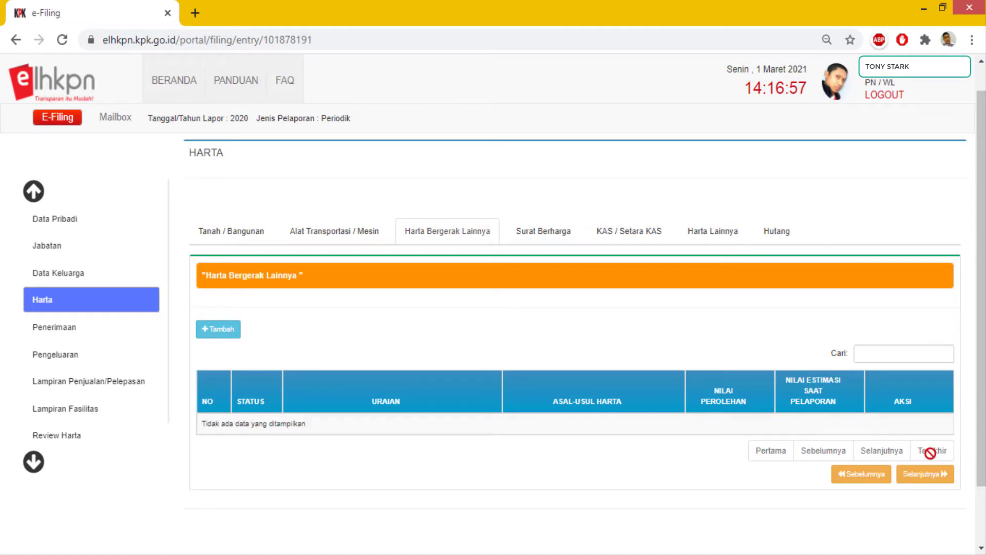
pyautogui.click(946, 485)
pyautogui.click(946, 485)
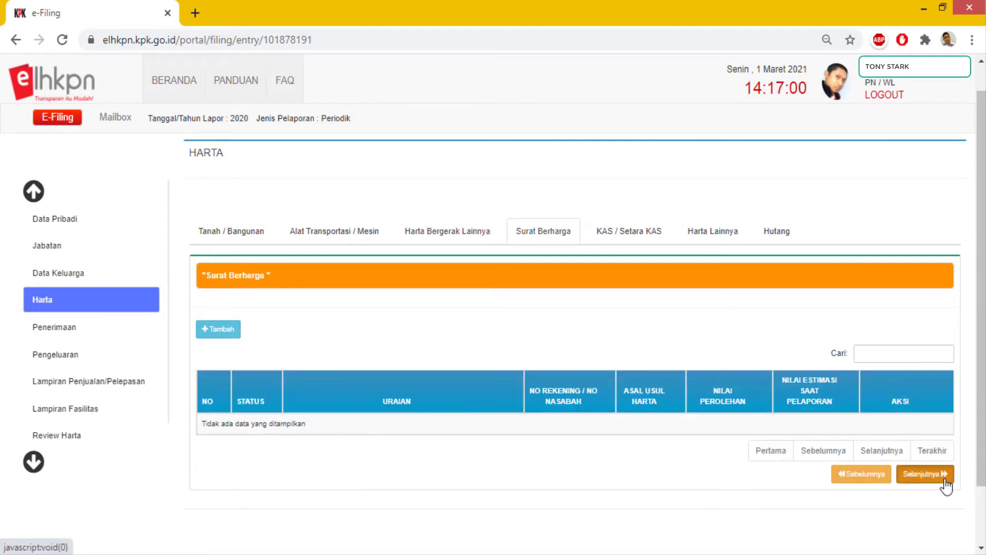
pyautogui.click(928, 457)
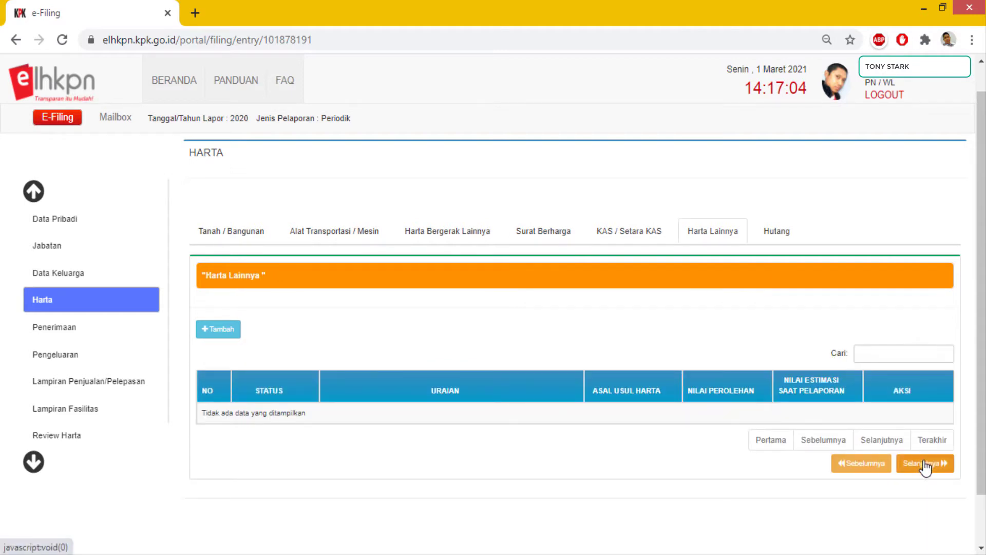
pyautogui.click(925, 467)
pyautogui.click(926, 467)
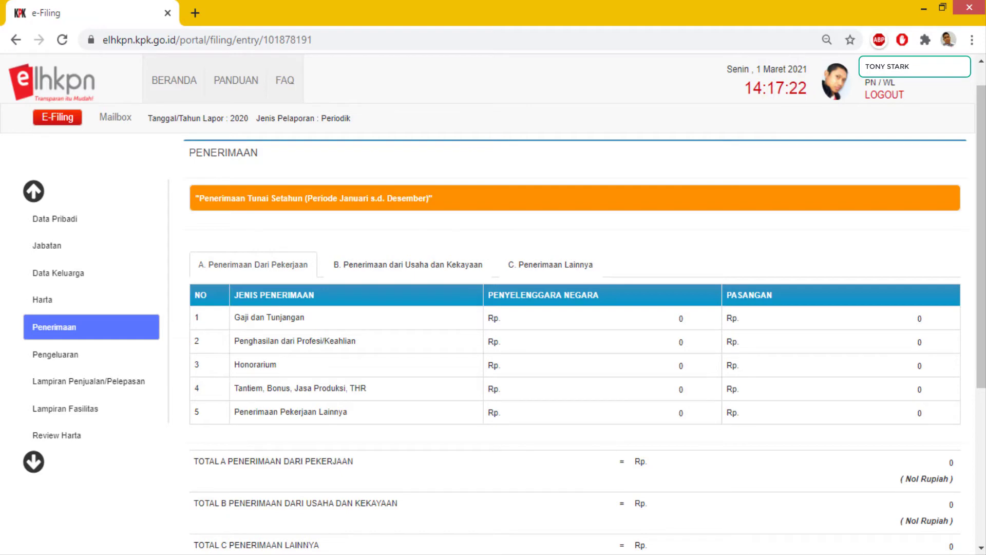
# - Examine the Penerimaan totals and the three income categories: Pekerjaan, Usaha dan Kekayaan, and Penerimaan Lainnya
pyautogui.scroll(-5, 575, 334)
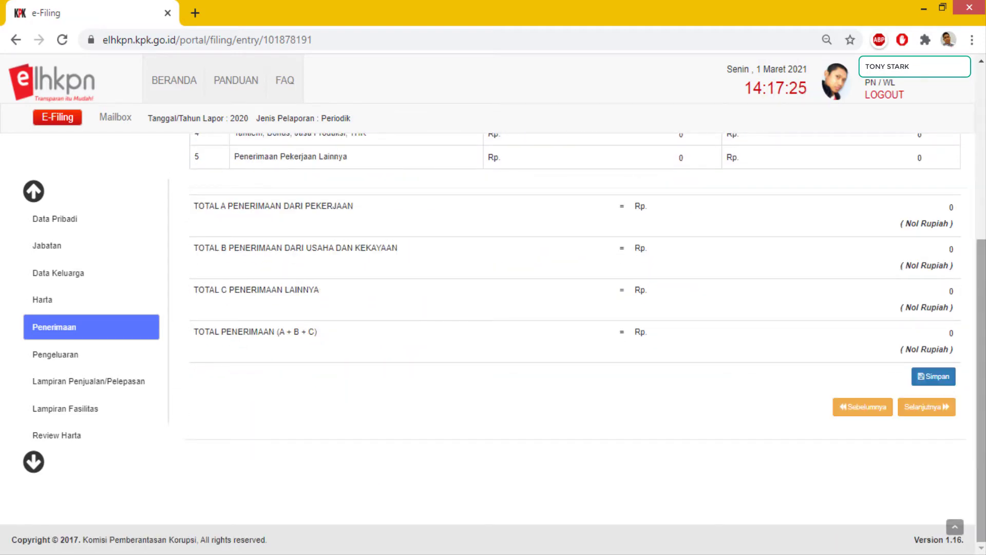
pyautogui.scroll(1, 575, 334)
pyautogui.scroll(1, 576, 308)
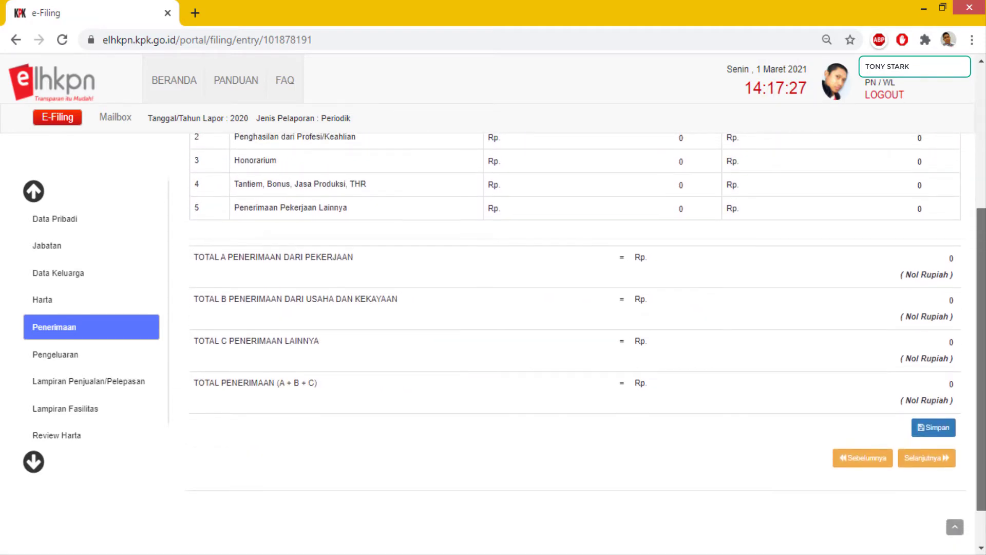
pyautogui.scroll(1, 576, 324)
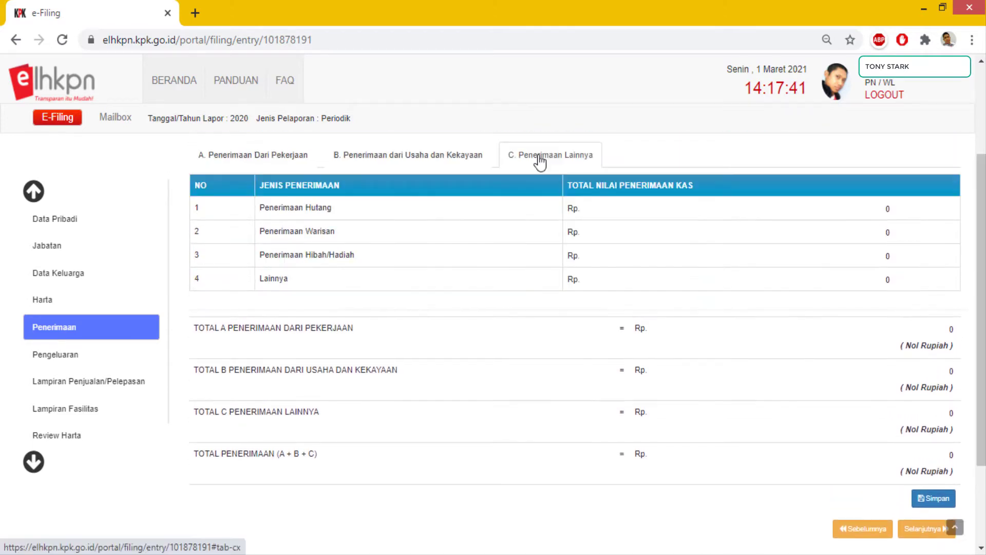
pyautogui.click(280, 157)
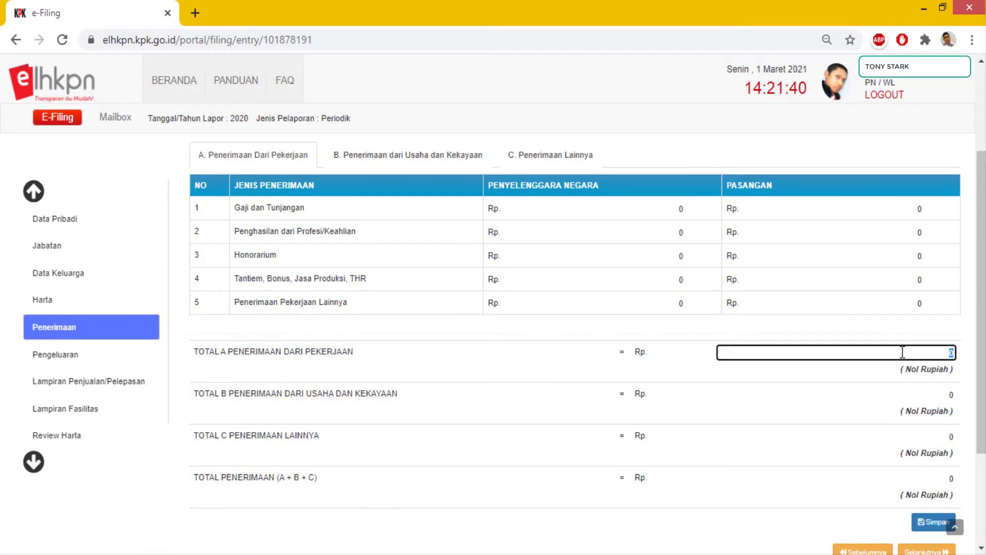
pyautogui.click(358, 163)
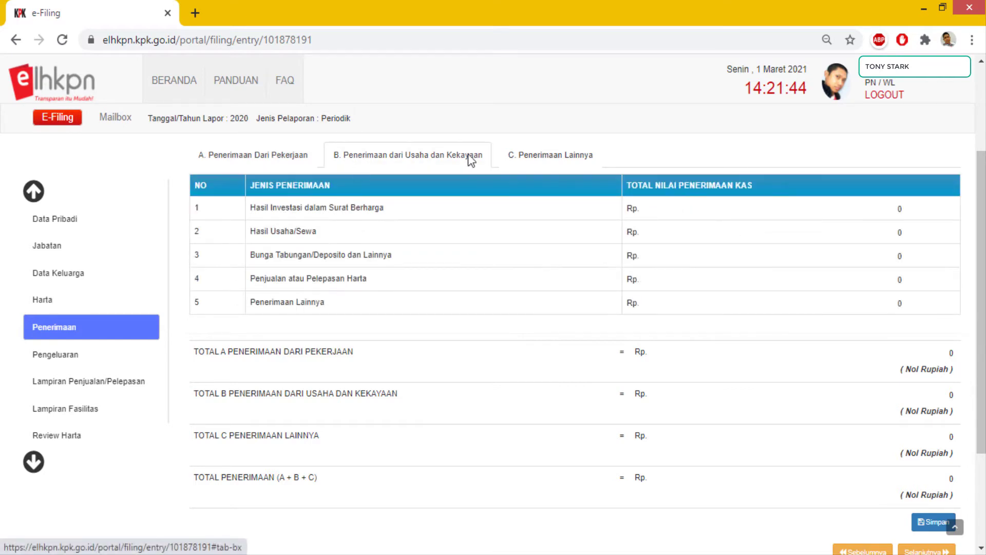
pyautogui.click(554, 163)
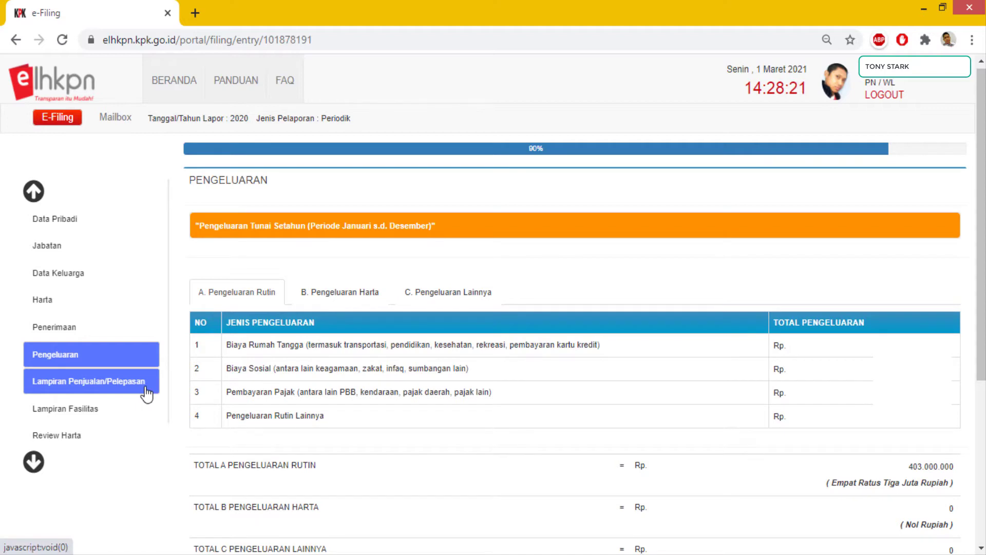
# - Look through Lampiran Penjualan/Pelepasan, including its Penerimaan Harta list, and Lampiran Fasilitas
pyautogui.click(147, 394)
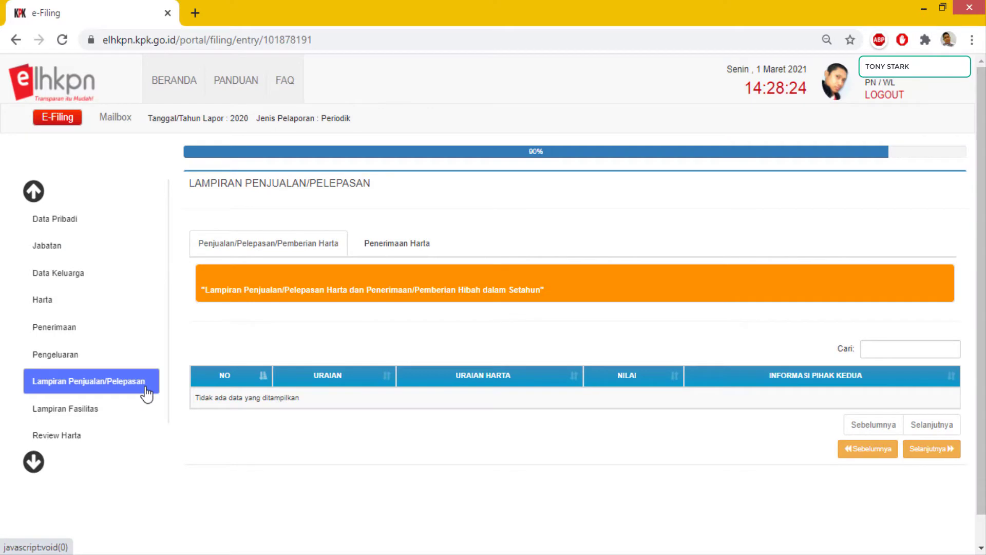
pyautogui.click(401, 241)
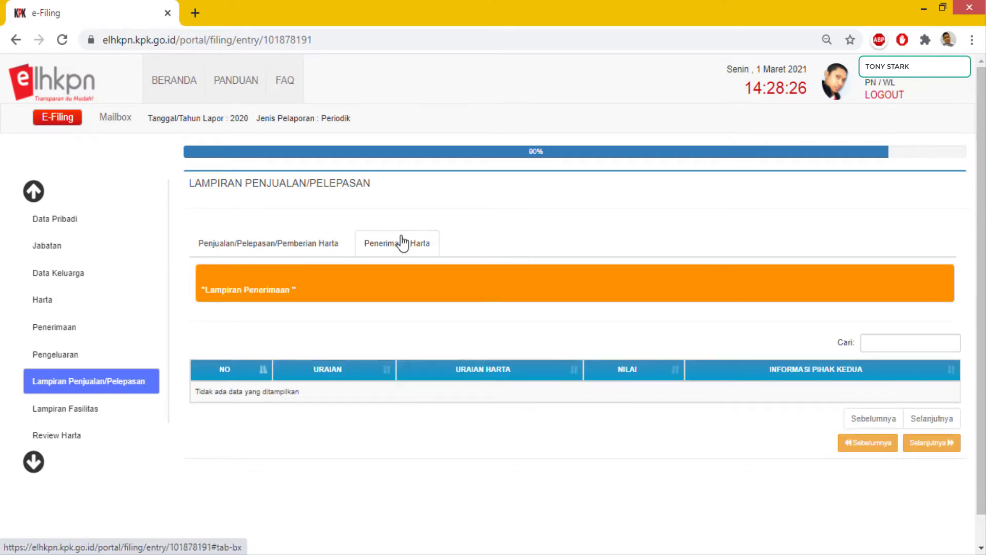
pyautogui.click(135, 424)
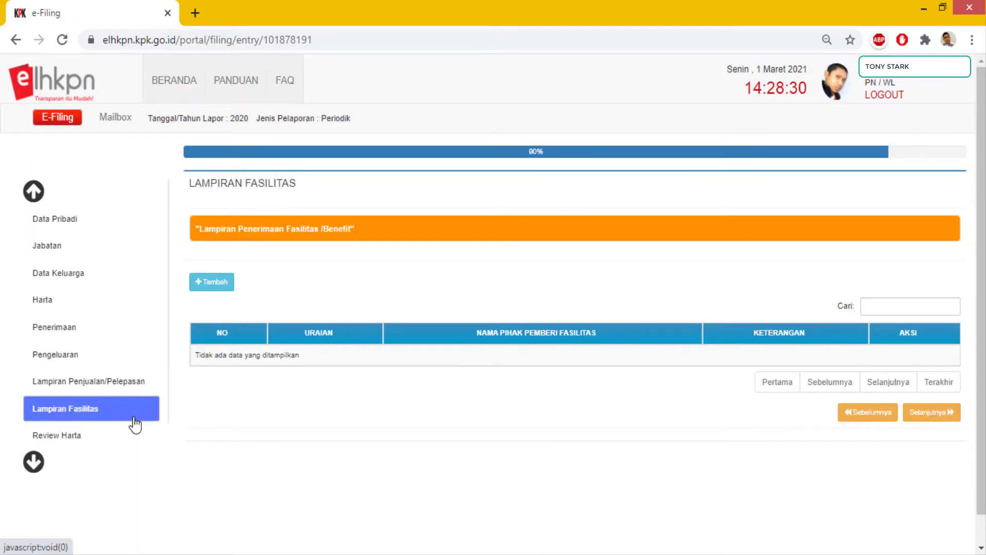
# - Open Review Harta and examine the recapitulations of assets, cash income and cash expenditure
pyautogui.click(89, 448)
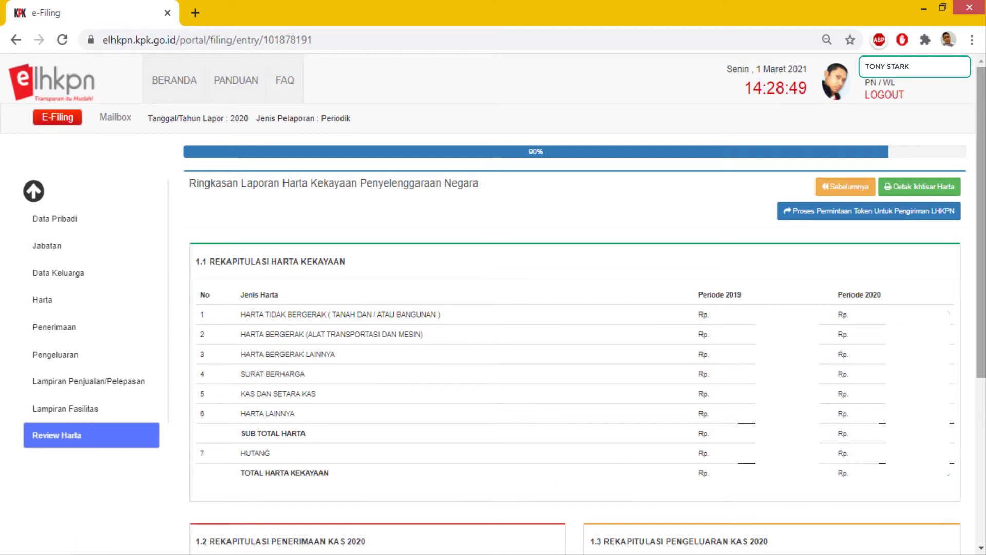
pyautogui.click(982, 397)
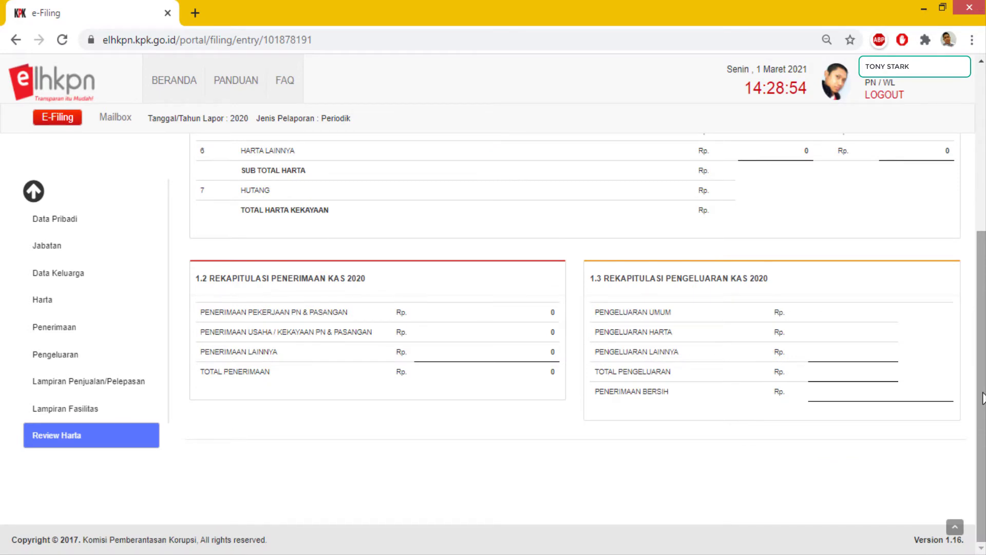
pyautogui.press('Tab')
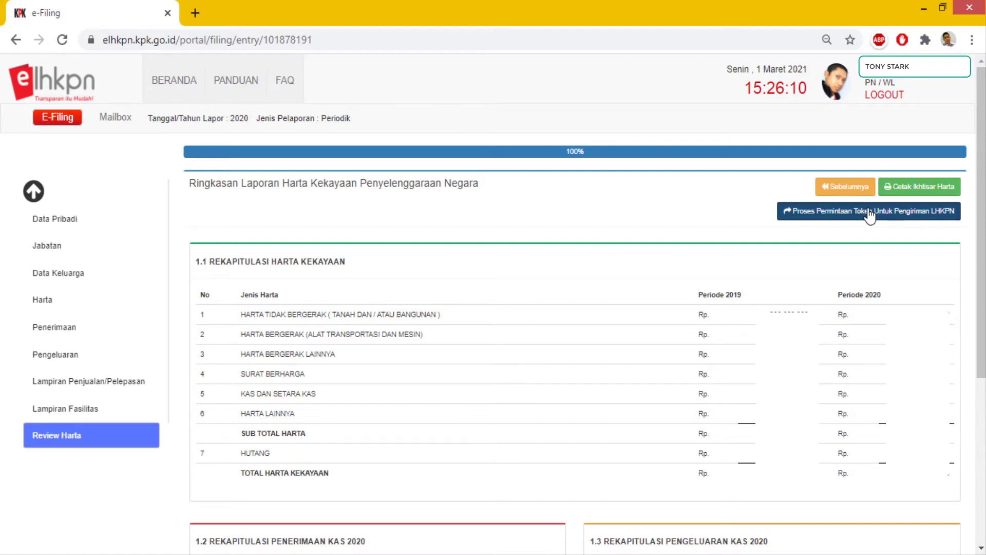
# - Start the token request for submitting the LHKPN, continuing without data for Harta Bergerak Lainnya, Surat Berharga, Harta Lainnya, Hutang and Fasilitas
pyautogui.click(869, 211)
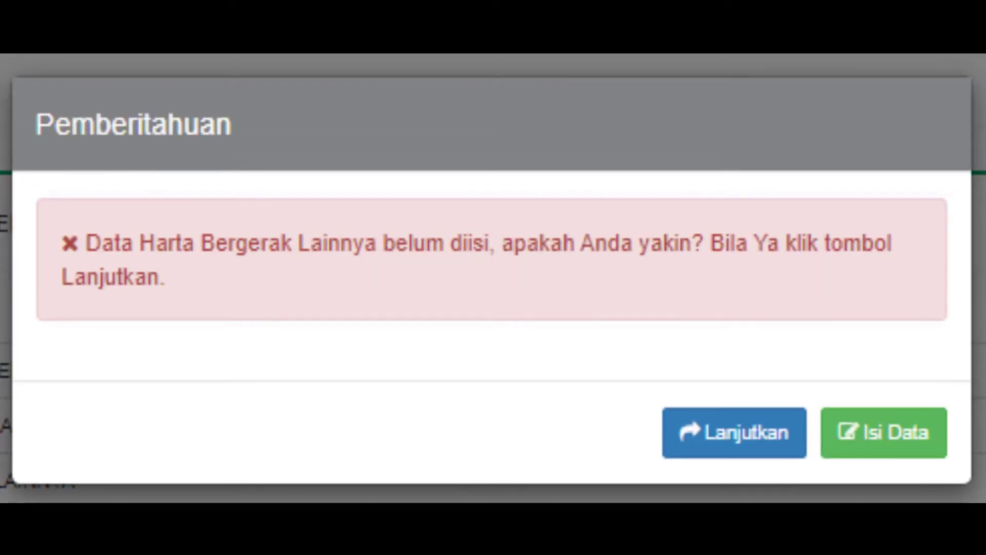
pyautogui.click(750, 452)
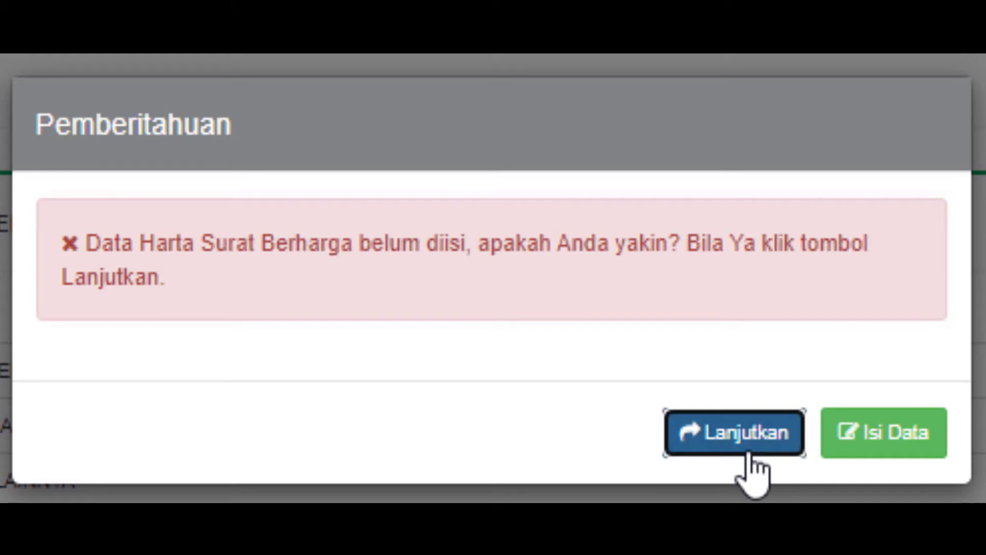
pyautogui.click(750, 454)
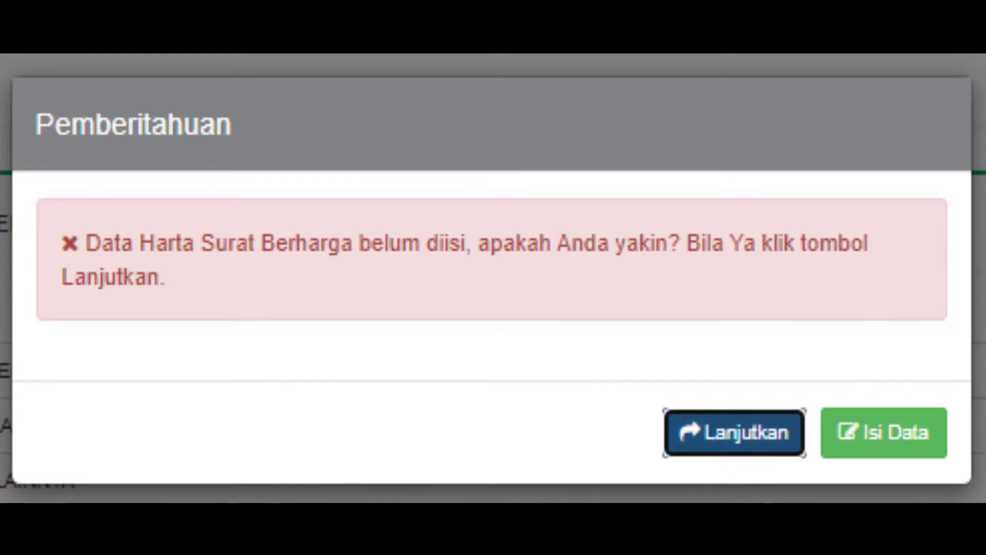
pyautogui.click(719, 398)
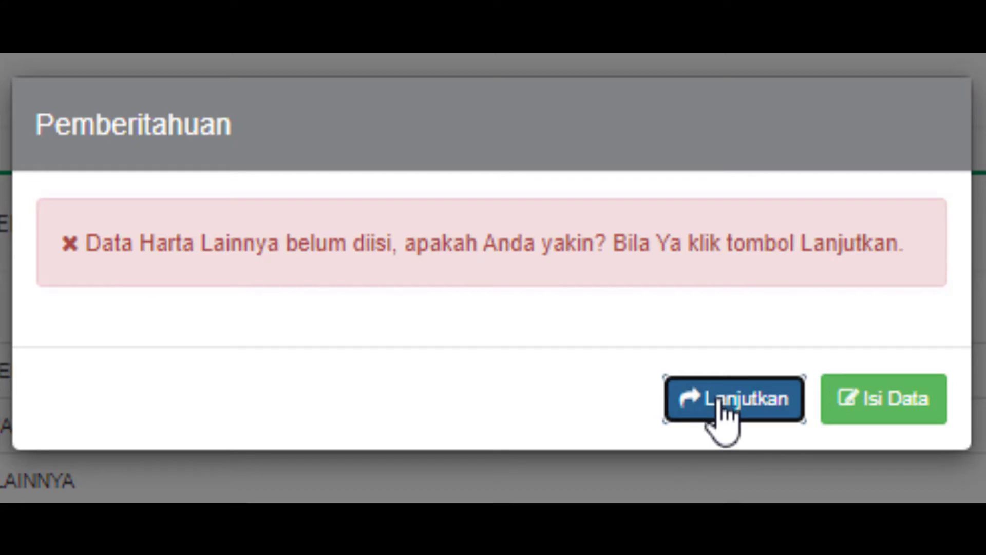
pyautogui.click(682, 400)
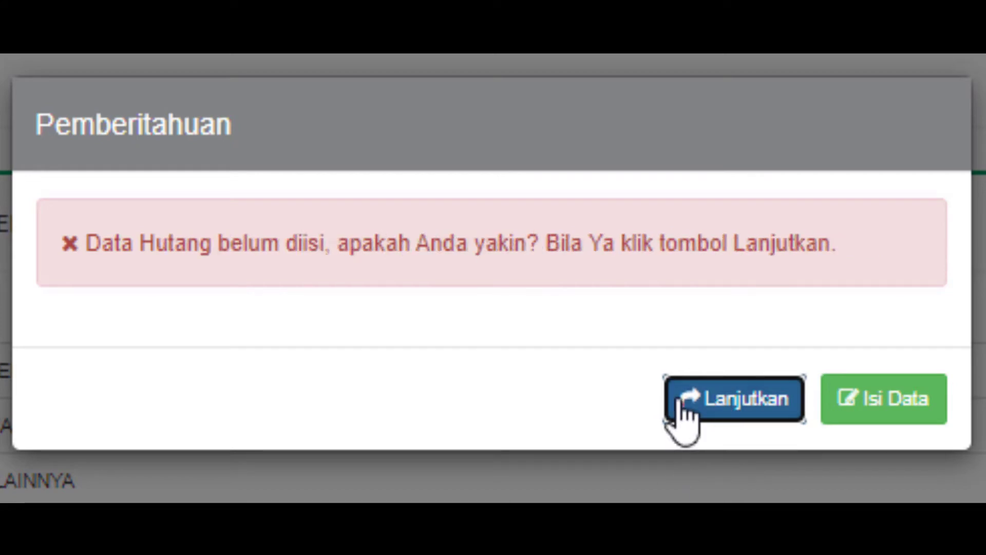
pyautogui.click(683, 403)
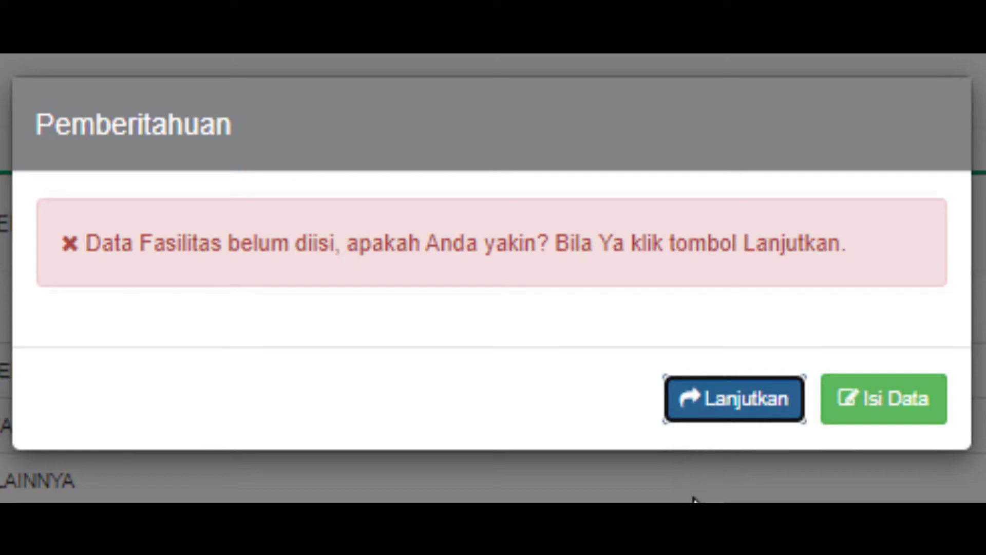
pyautogui.click(720, 401)
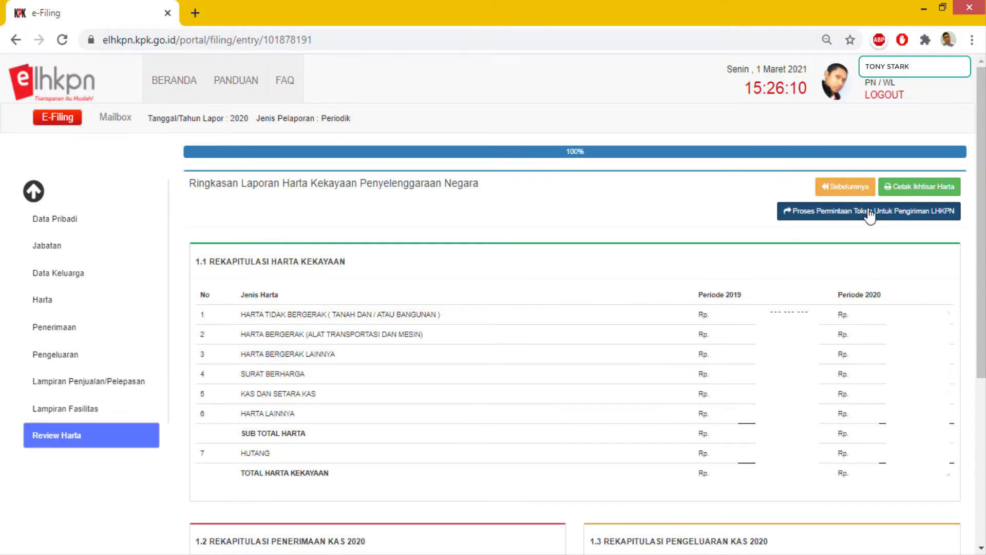
# - Agree to the Ikhtisar LHKPN summary and the Lampiran 3 Surat Pernyataan, proceeding past each one
pyautogui.click(870, 214)
pyautogui.click(78, 399)
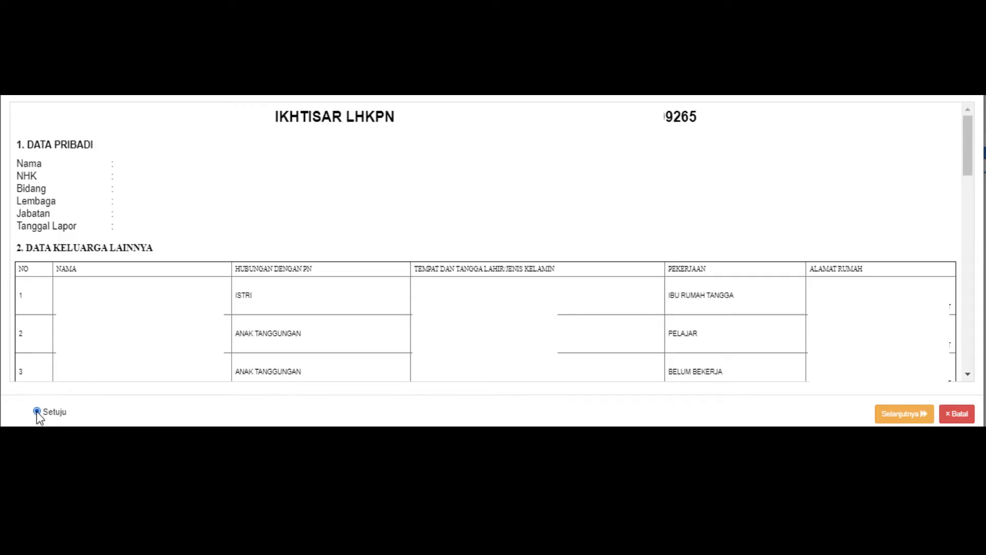
pyautogui.click(899, 415)
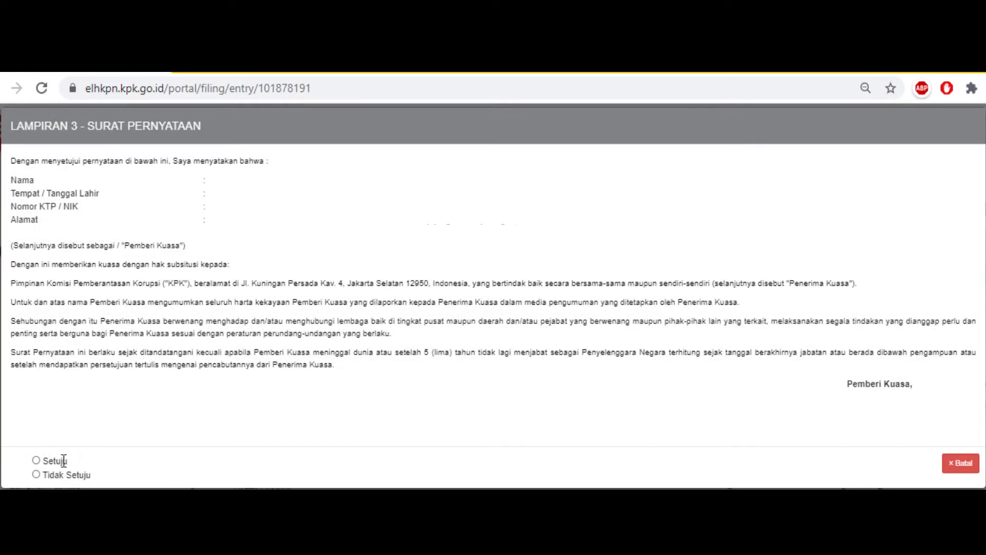
pyautogui.click(35, 461)
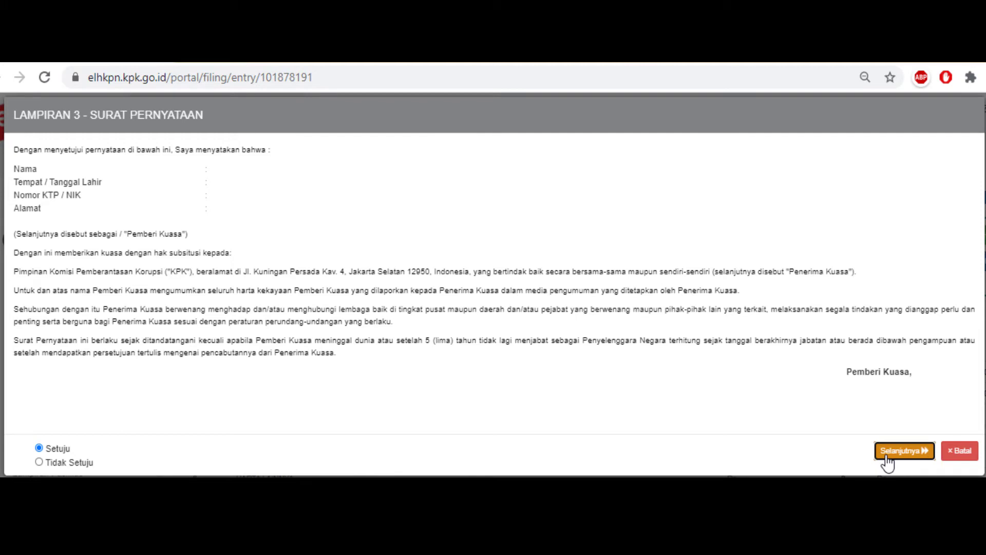
pyautogui.click(885, 456)
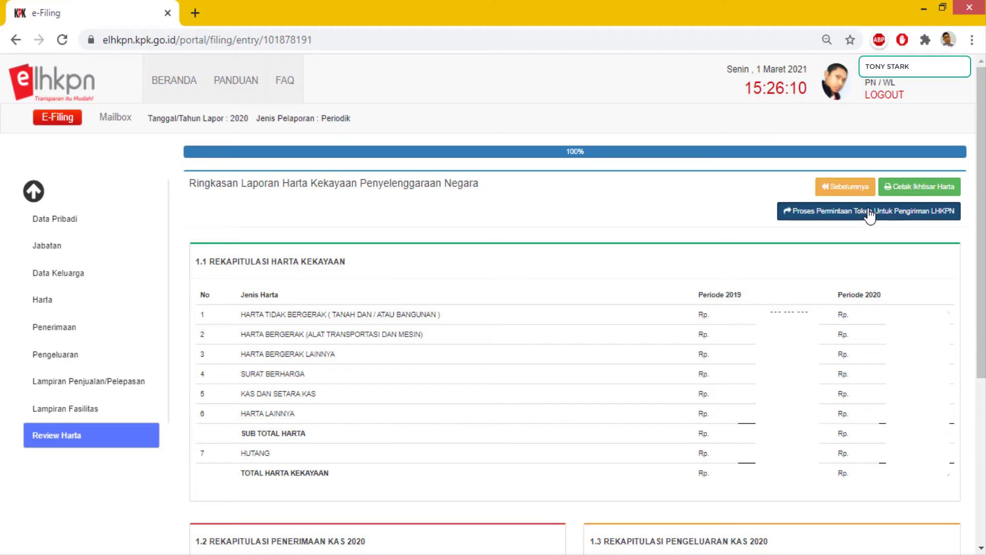
# - Retrieve the submission token from the Token E-Filling LHKPN email in the webmail inbox and finish sending the report
pyautogui.click(868, 211)
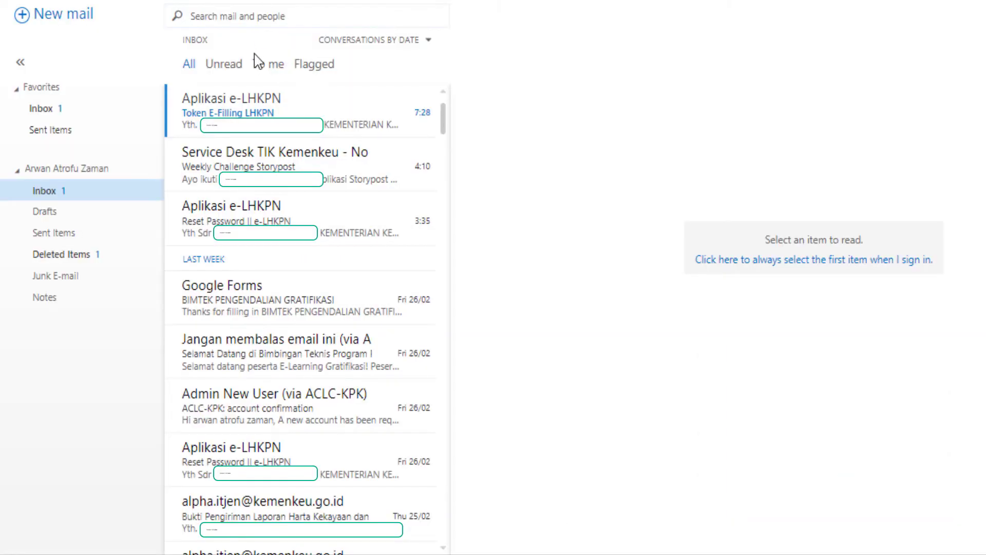
pyautogui.click(290, 100)
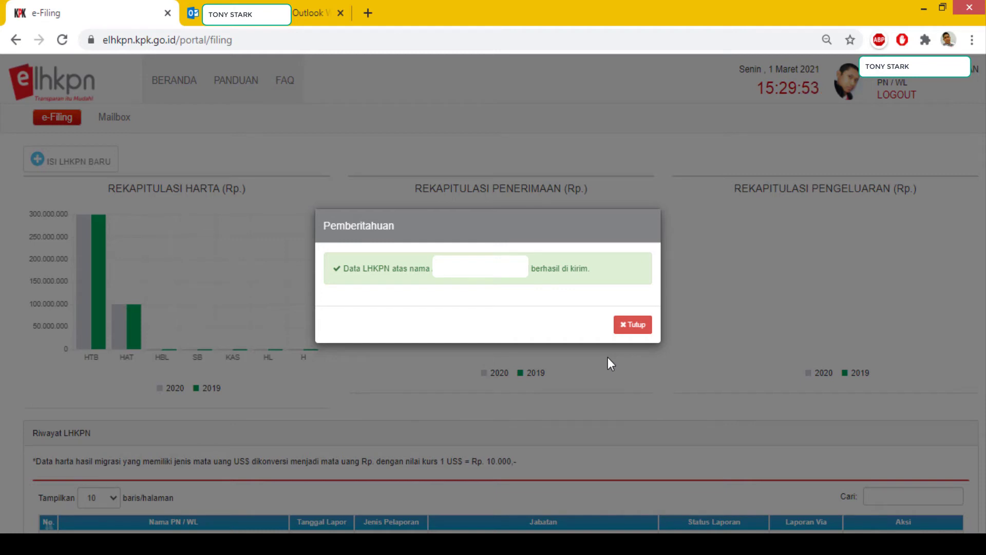
pyautogui.click(629, 325)
# - Check the Lembar Penyerahan email in Outlook Web App, and return to e-Filing to examine the report status under Riwayat LHKPN
pyautogui.click(308, 13)
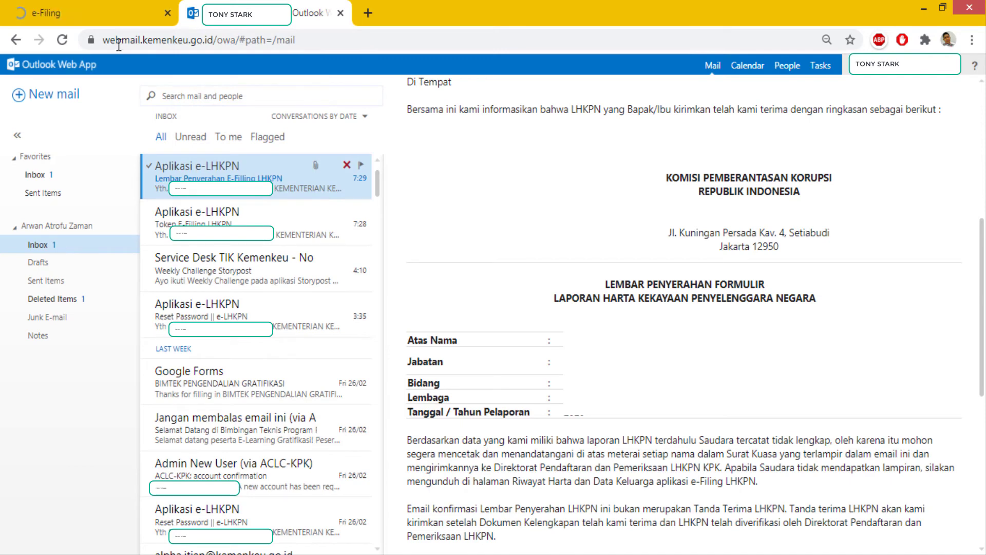
pyautogui.click(59, 21)
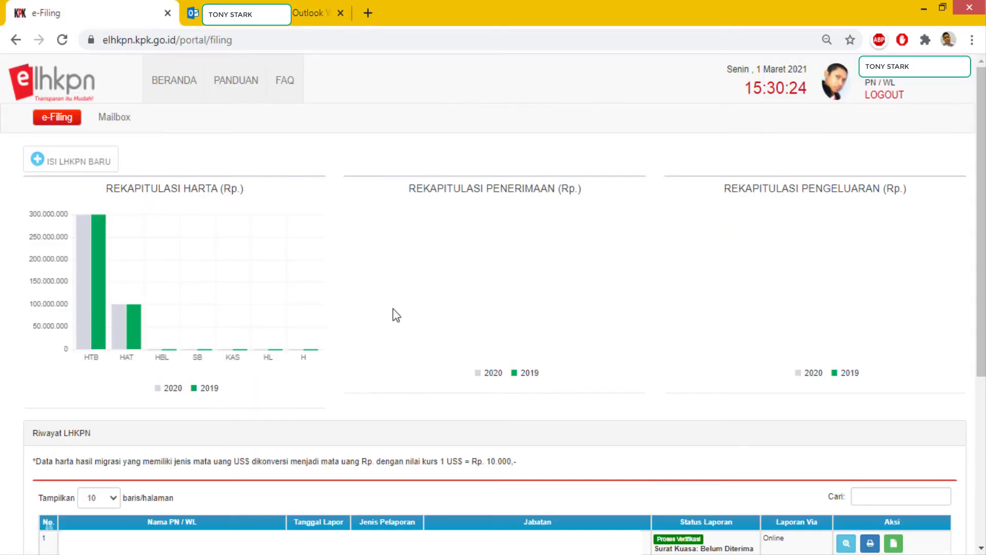
pyautogui.moveTo(984, 296); pyautogui.dragTo(985, 420)
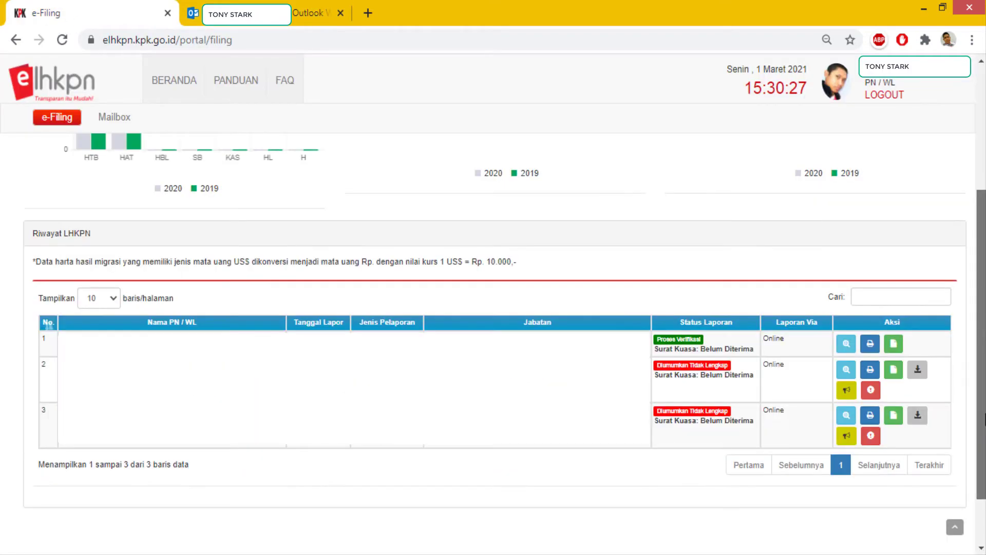